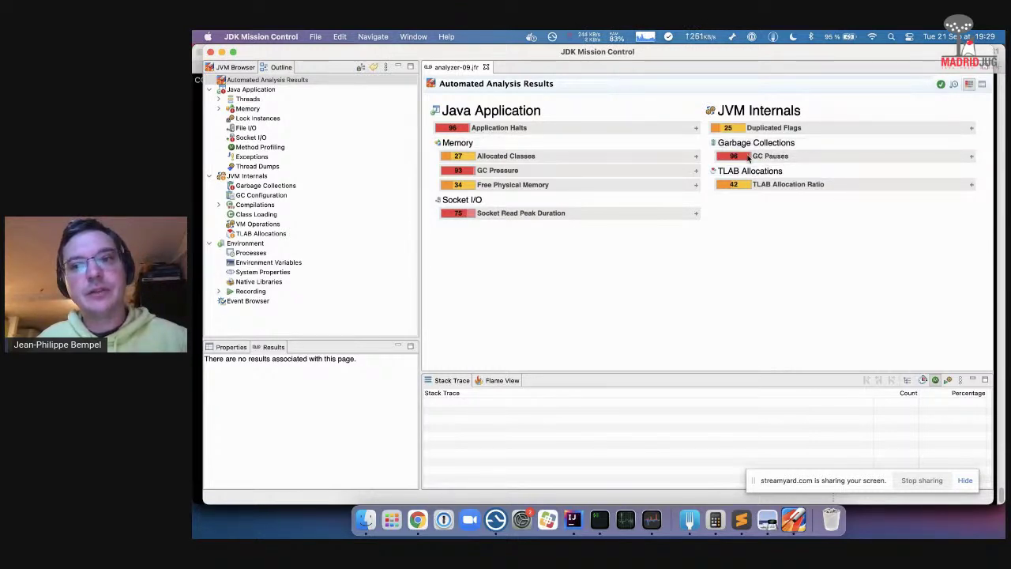
- Expand the GC Pauses and Socket Read Peak Duration results in the automated analysis and read their explanations
click(754, 157)
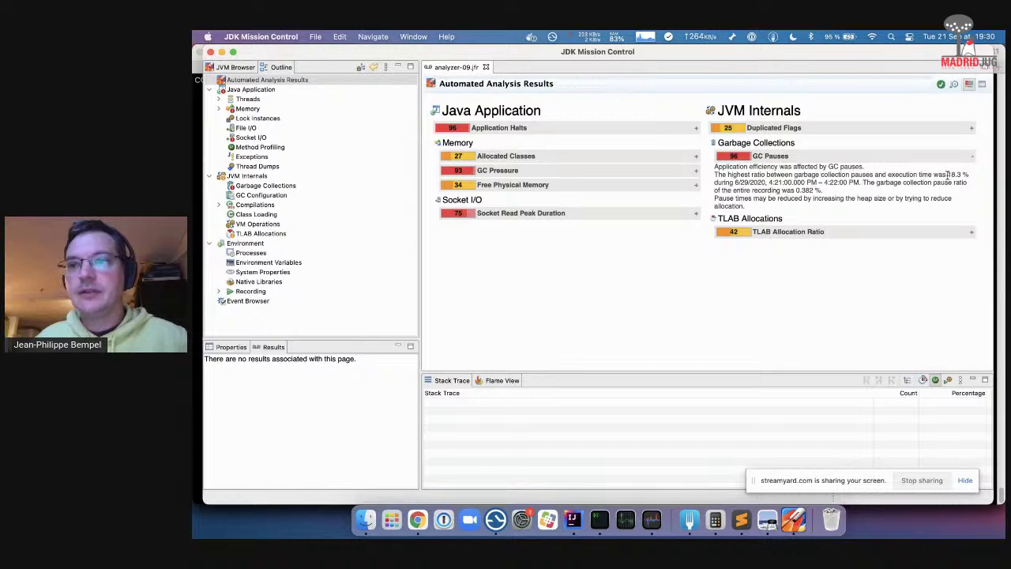
drag(947, 175, 965, 175)
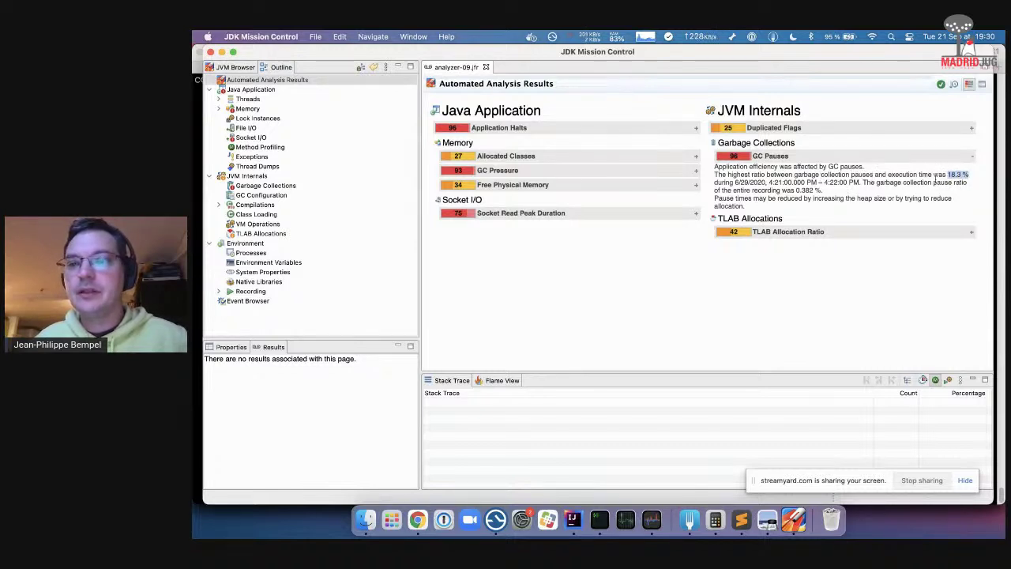
drag(829, 174, 879, 176)
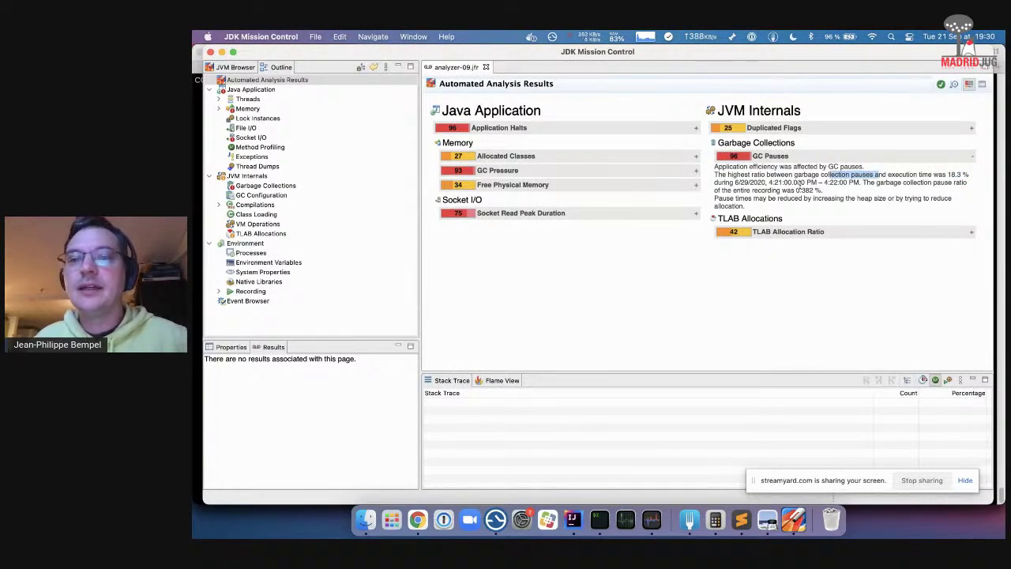
click(493, 214)
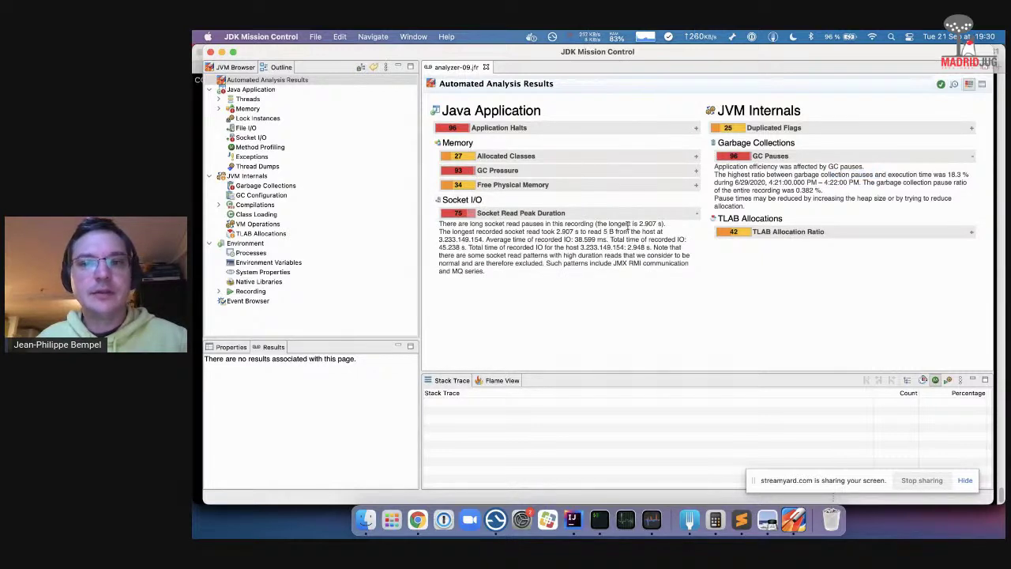
drag(514, 234, 574, 234)
click(572, 235)
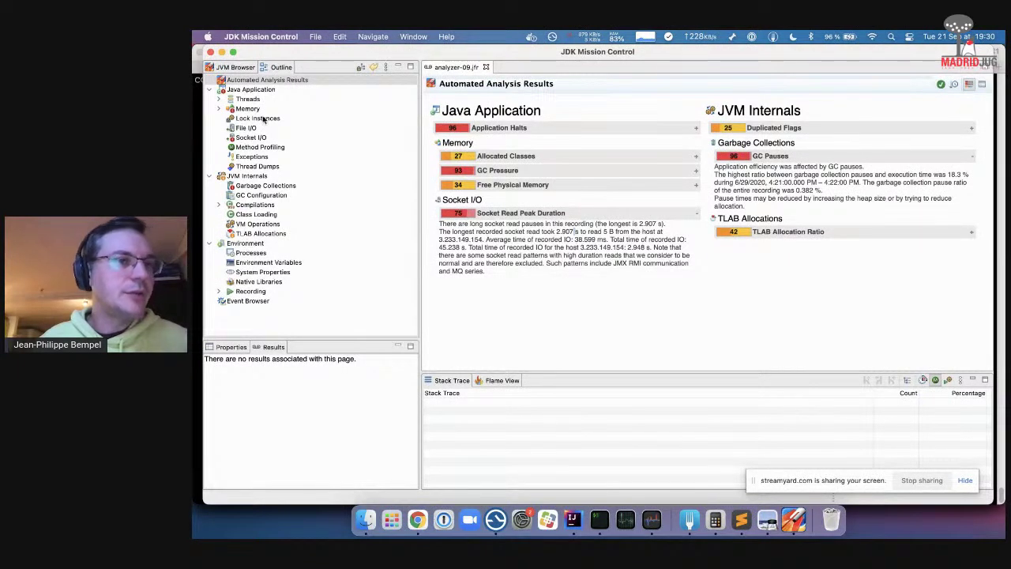
- Open the Garbage Collections page, enlarge the collections table, and sort it by longest pause in descending order
click(255, 186)
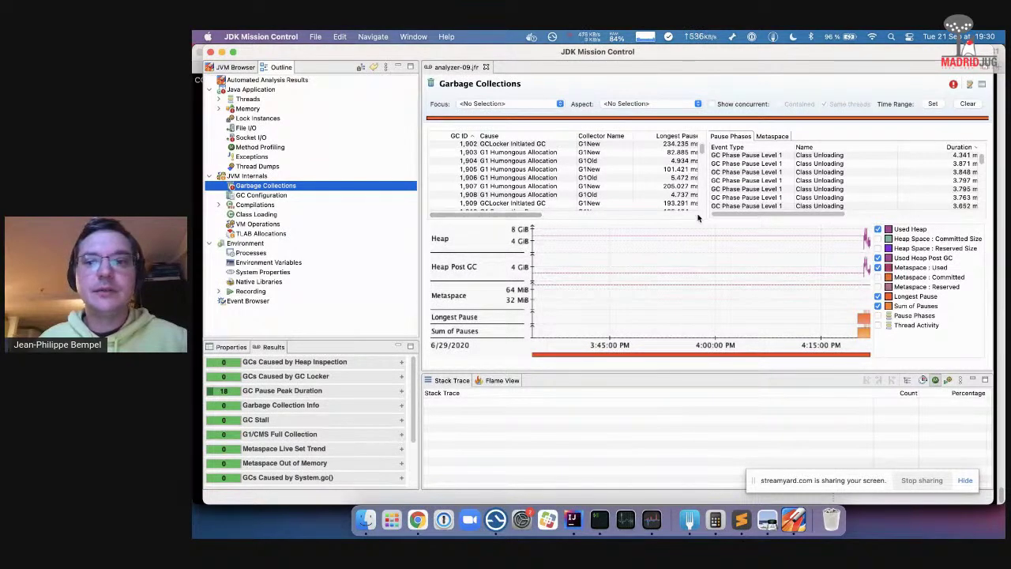
drag(685, 220, 686, 246)
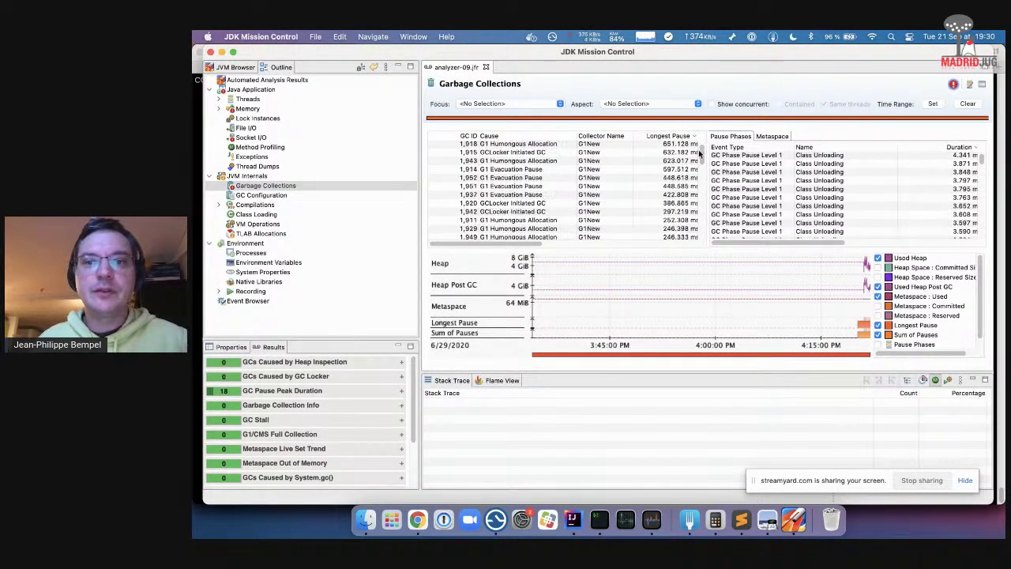
click(692, 136)
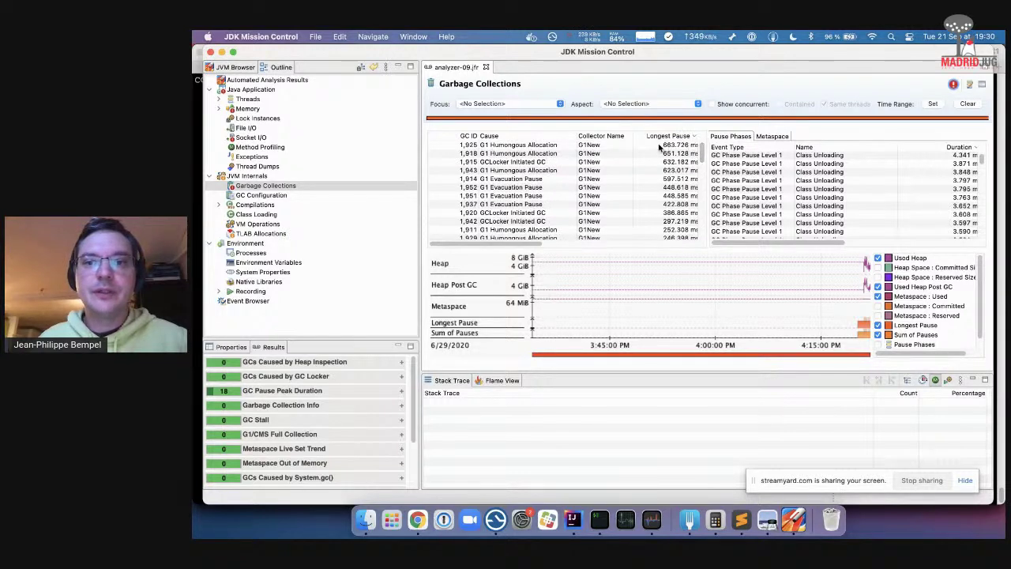
- Zoom the garbage collection timeline to the active range from about 4:20 to 4:22 PM and select the collection with the longest pause
click(861, 288)
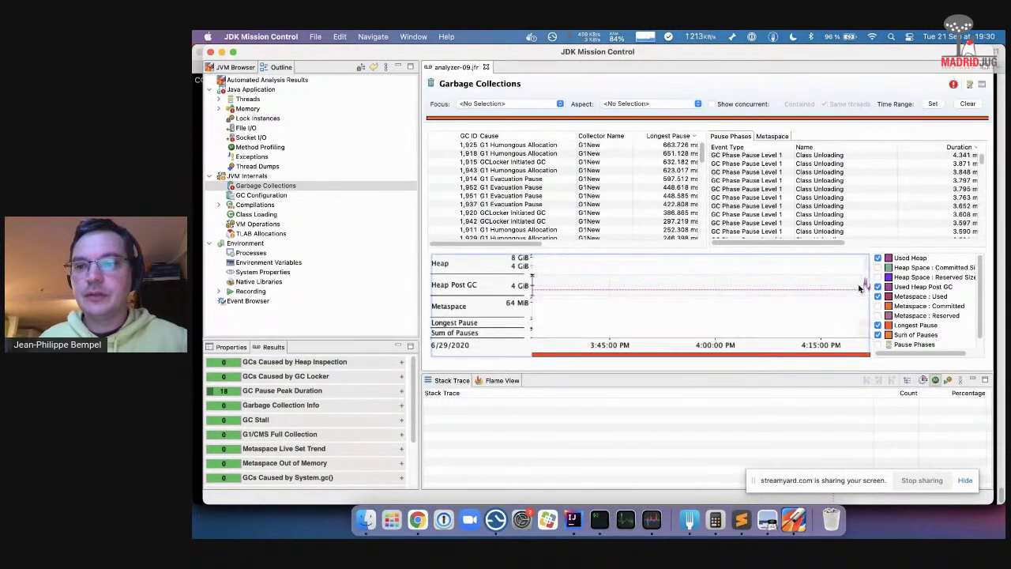
right_click(862, 286)
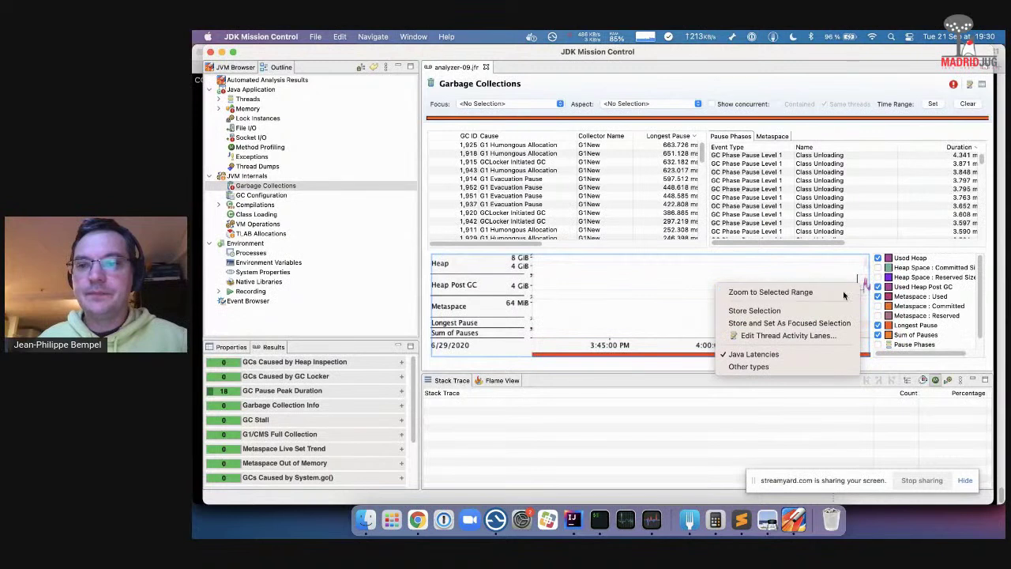
click(843, 293)
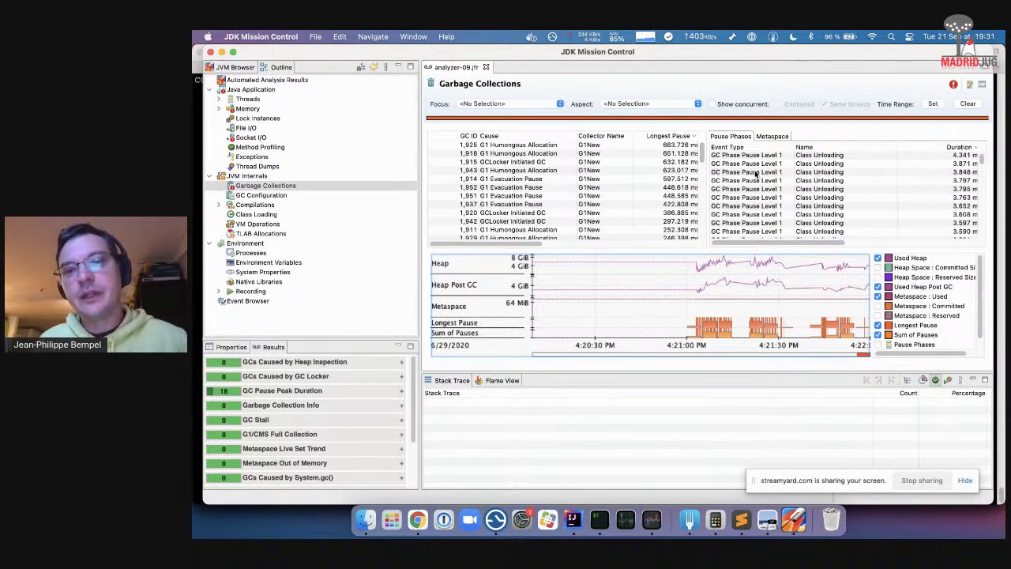
click(570, 147)
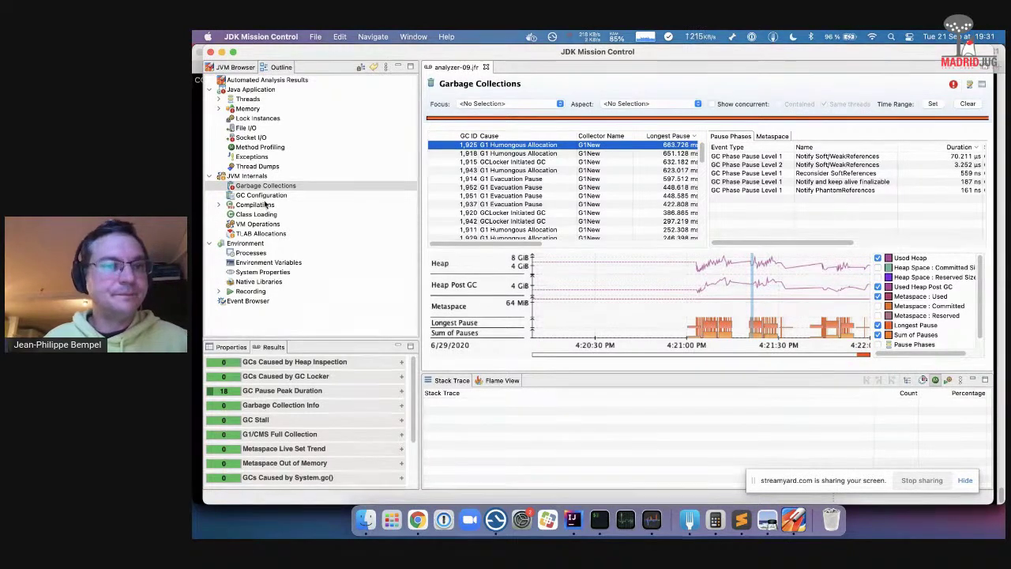
- On the Socket I/O page, select the remote address with the highest total I/O time and show its read durations
click(251, 138)
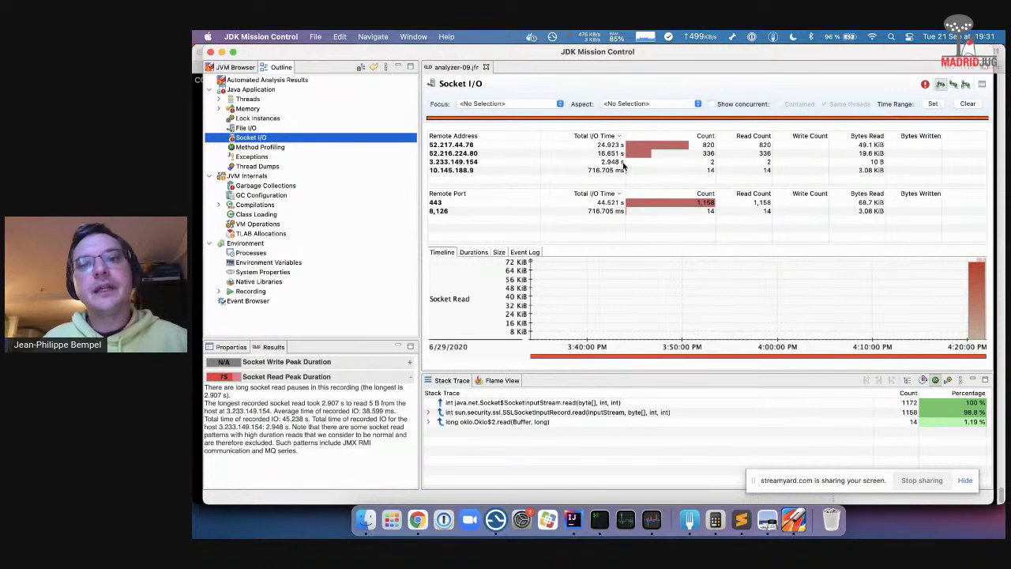
click(484, 145)
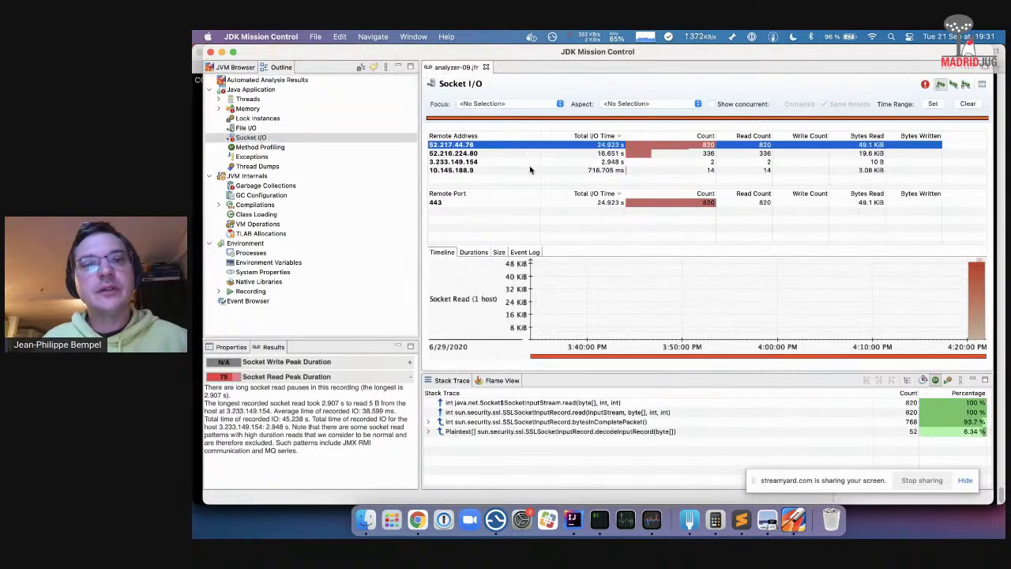
click(478, 253)
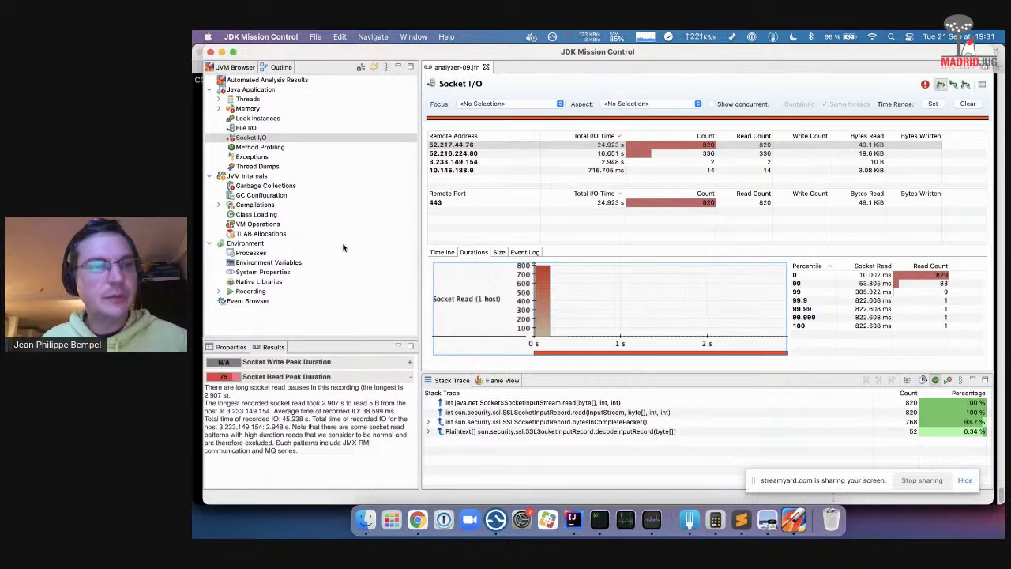
- On the Memory page, select java.lang.Long and expand its allocation stack trace from FastAccessNumberMap.get through ArrayReader.read
click(248, 110)
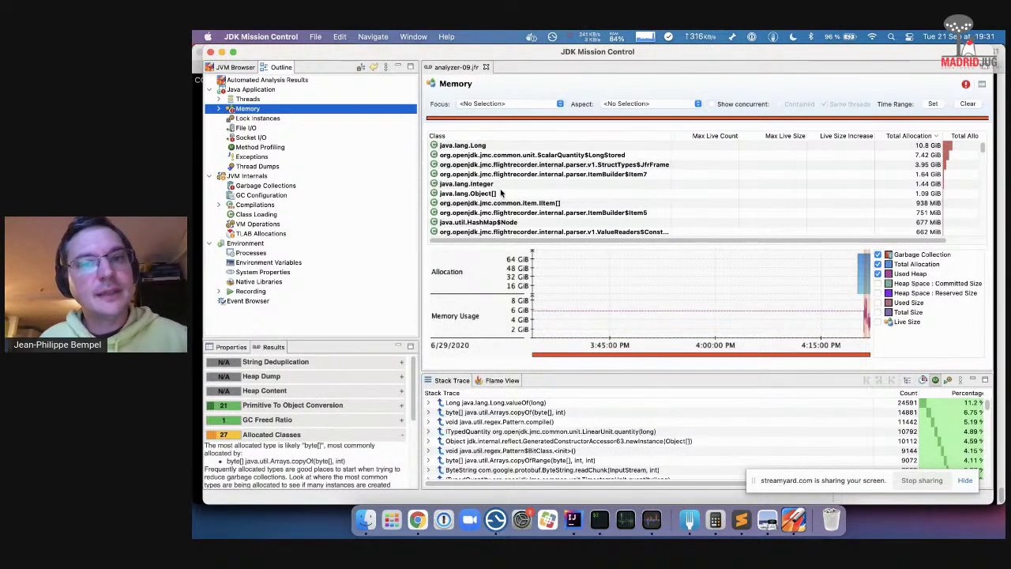
click(492, 146)
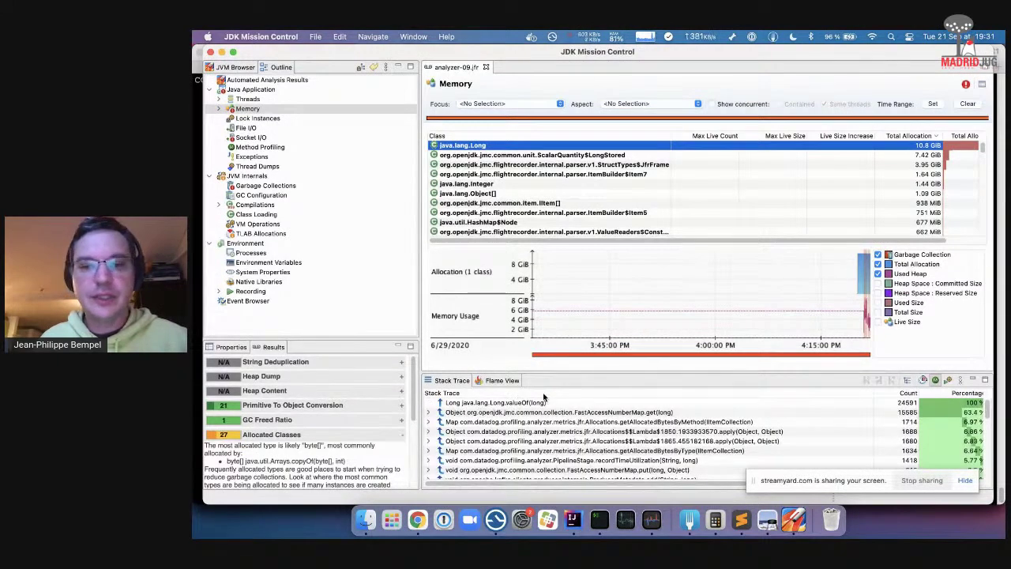
drag(544, 370, 544, 320)
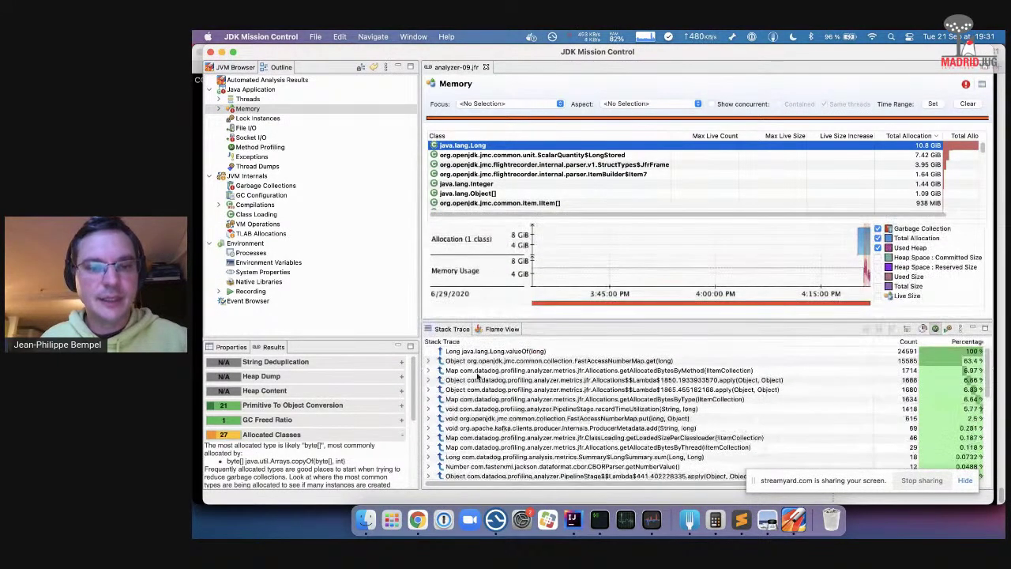
click(428, 361)
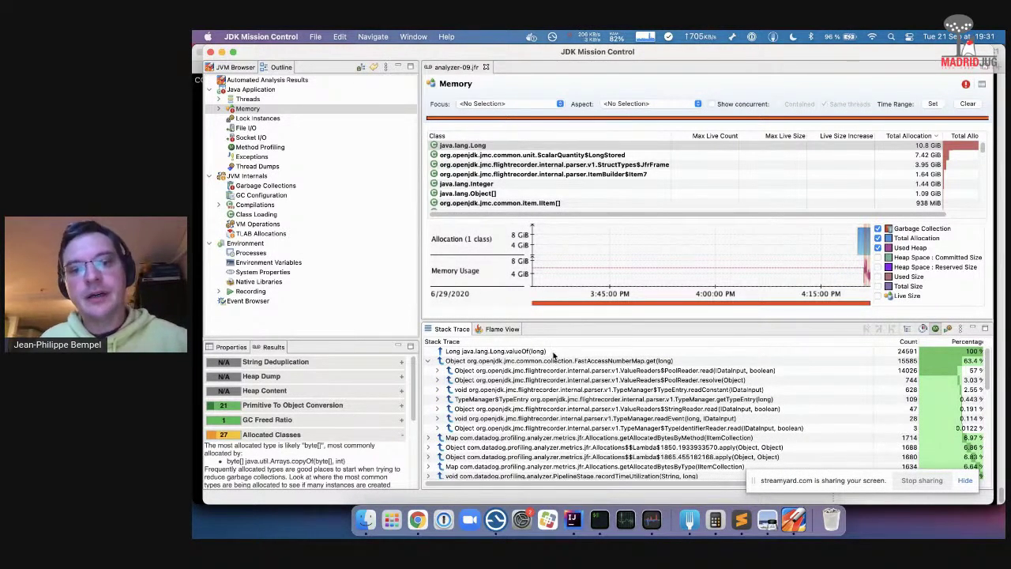
click(439, 370)
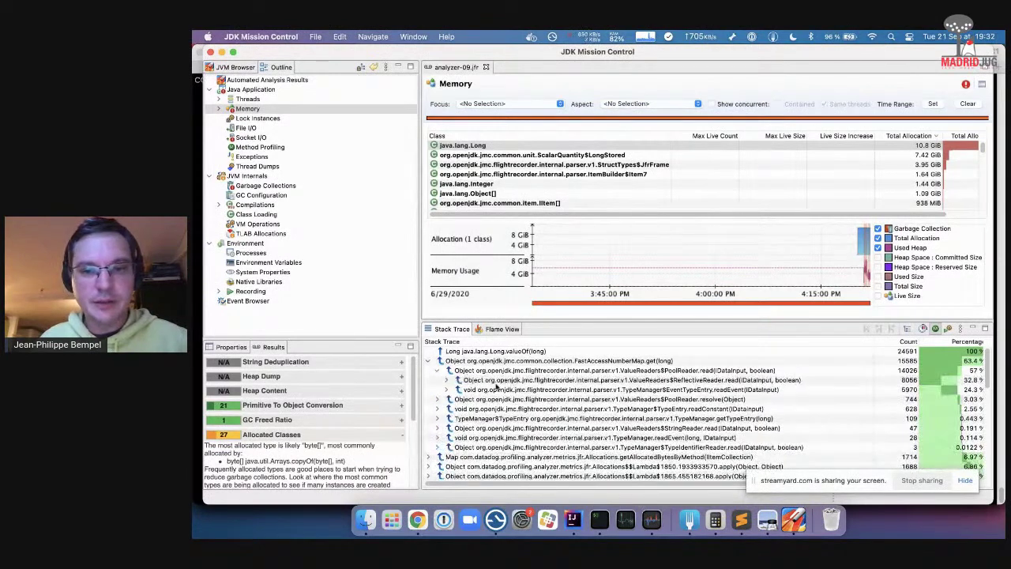
click(447, 380)
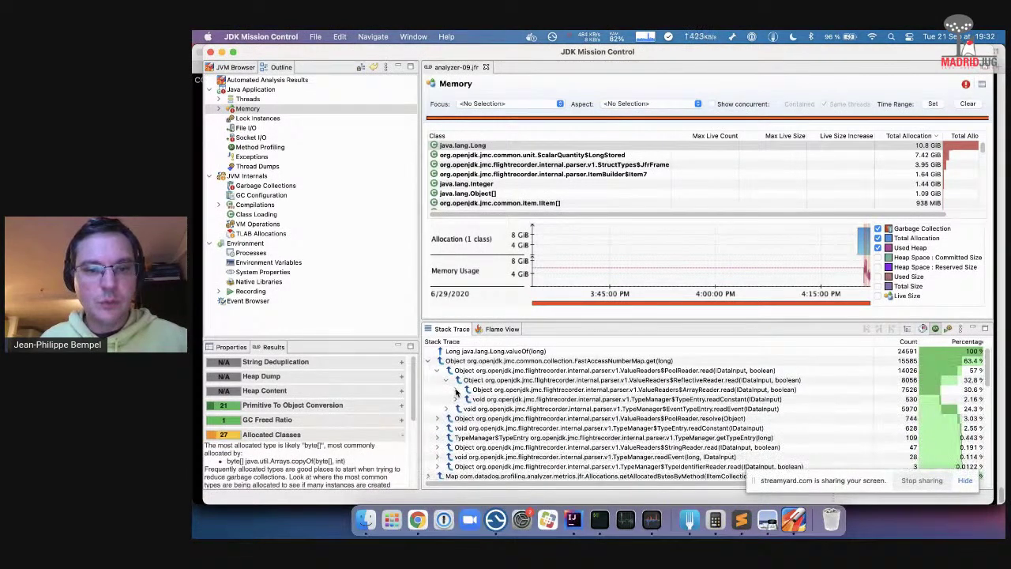
click(456, 389)
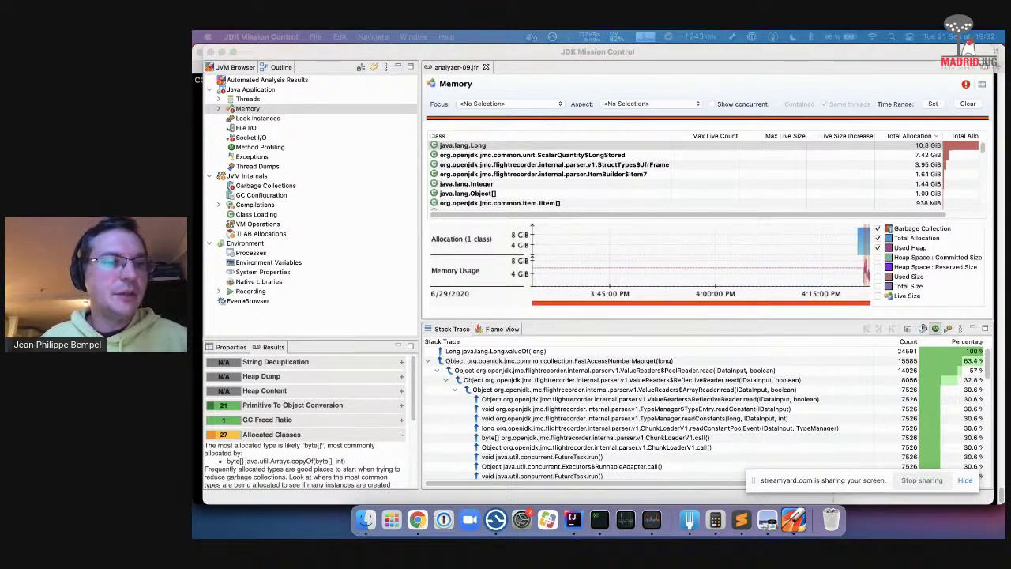
- Open the Event Browser and look through the event types tree for the kinds of events recorded
click(241, 301)
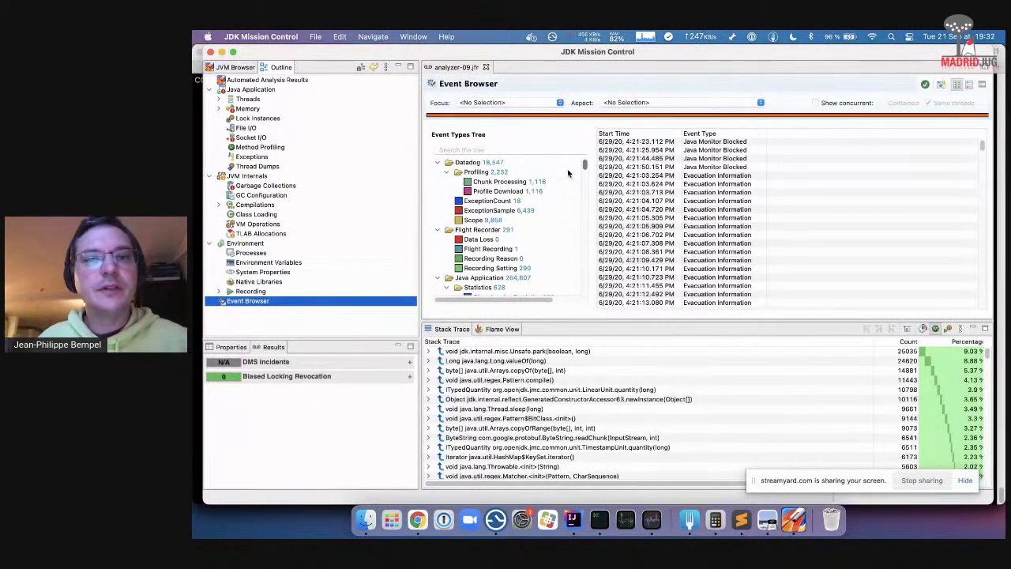
scroll(553, 178, down, 10)
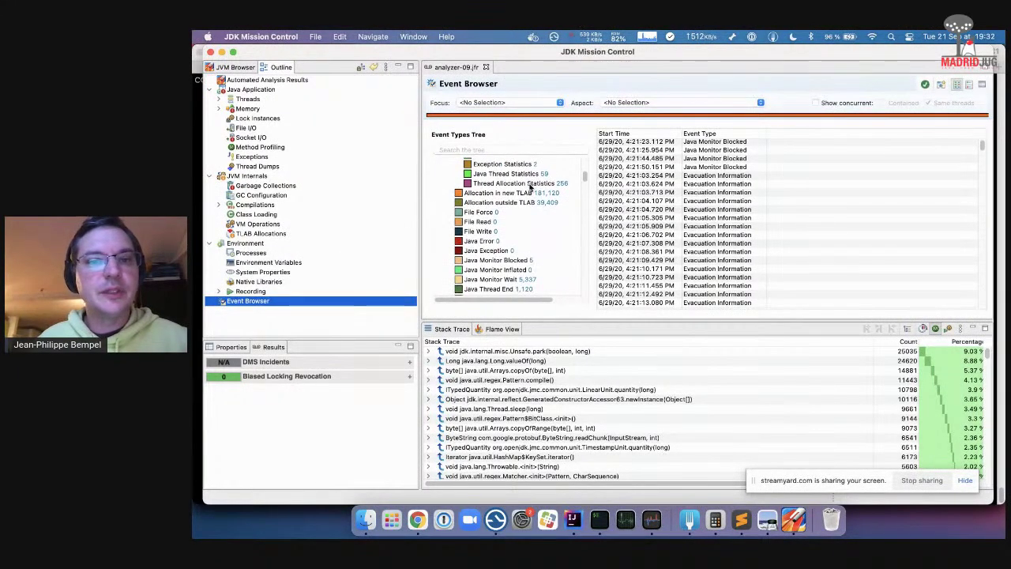
scroll(530, 194, down, 10)
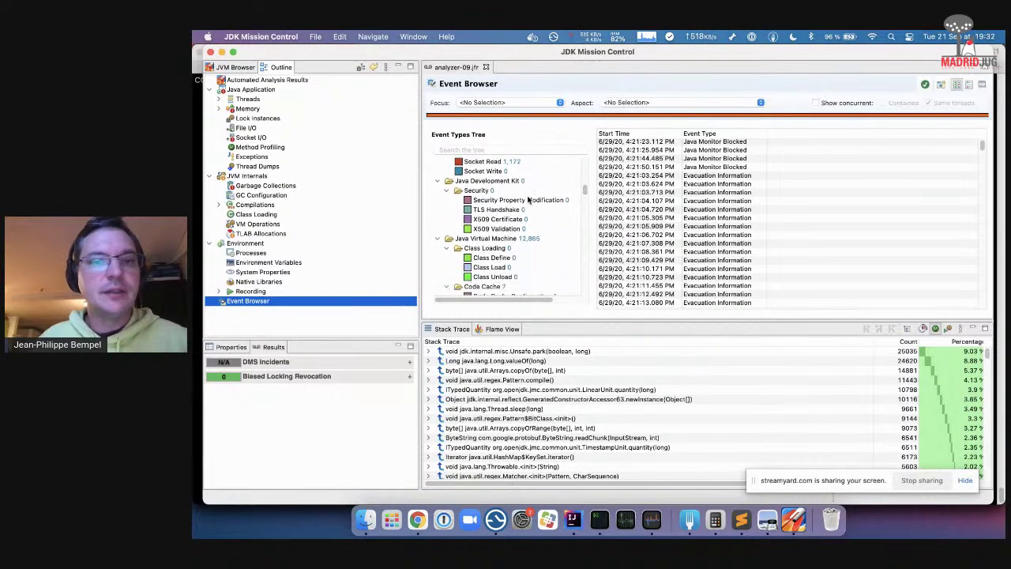
scroll(528, 199, down, 5)
click(528, 199)
scroll(528, 199, up, 20)
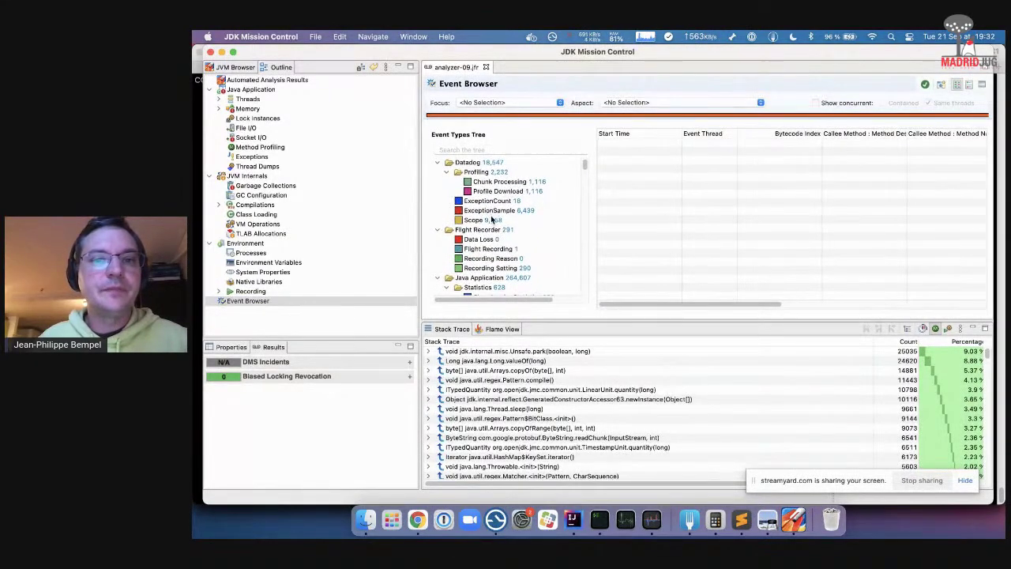
- Show the Datadog ExceptionSample events and examine their columns, including exception message, stack depth and type
click(494, 210)
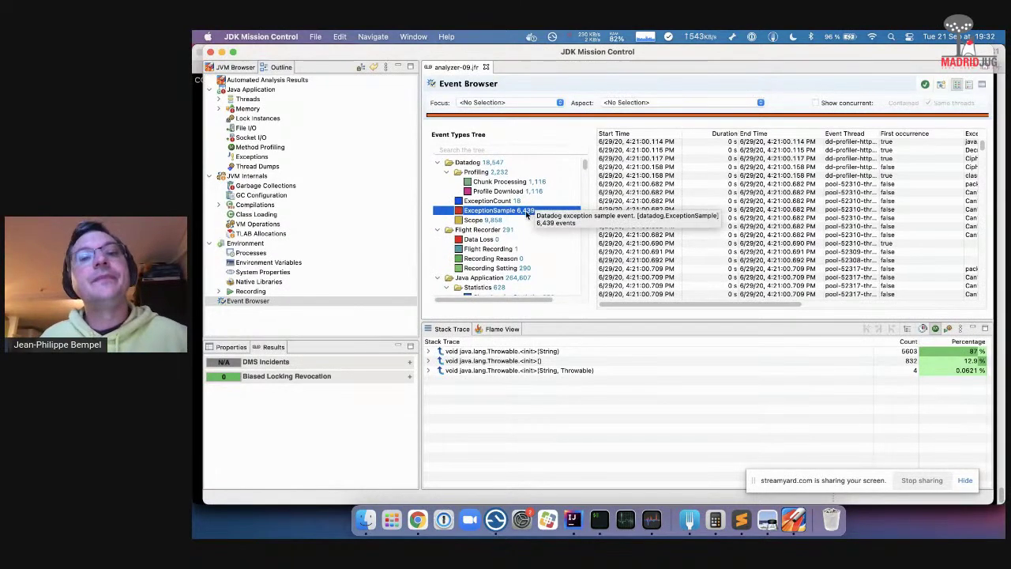
scroll(772, 180, right, 5)
scroll(772, 181, right, 5)
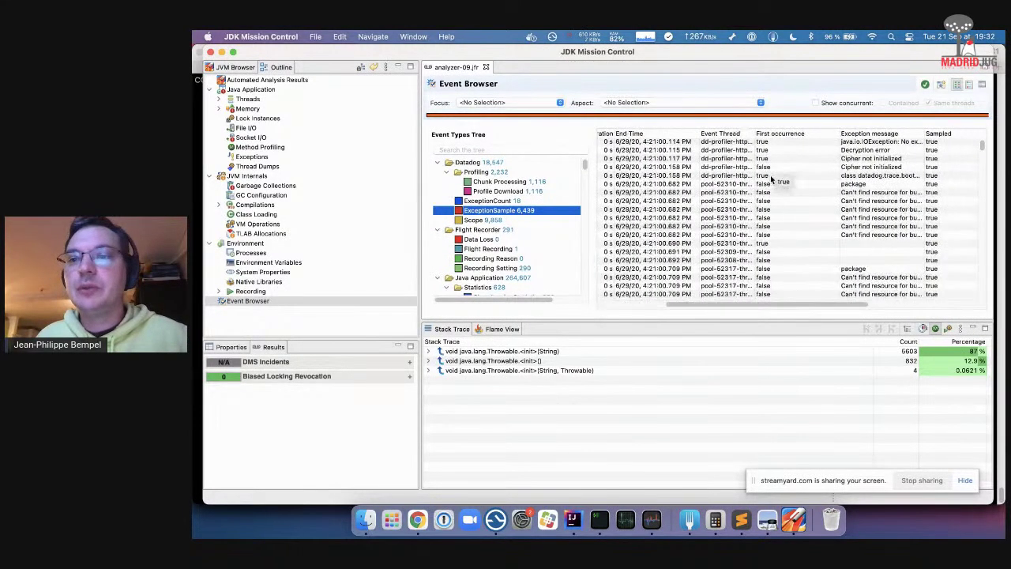
scroll(805, 182, right, 2)
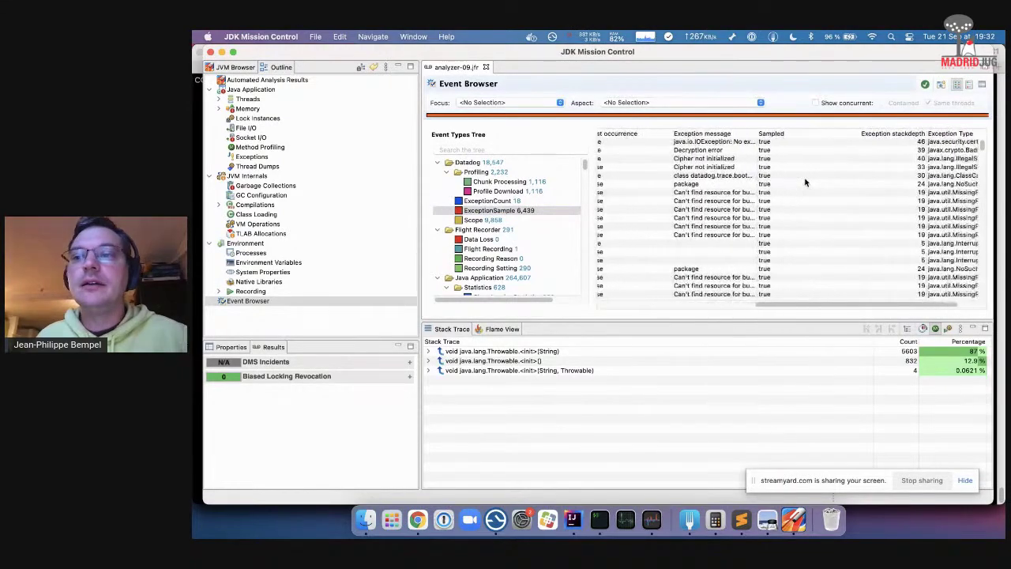
scroll(812, 180, left, 6)
scroll(751, 182, left, 6)
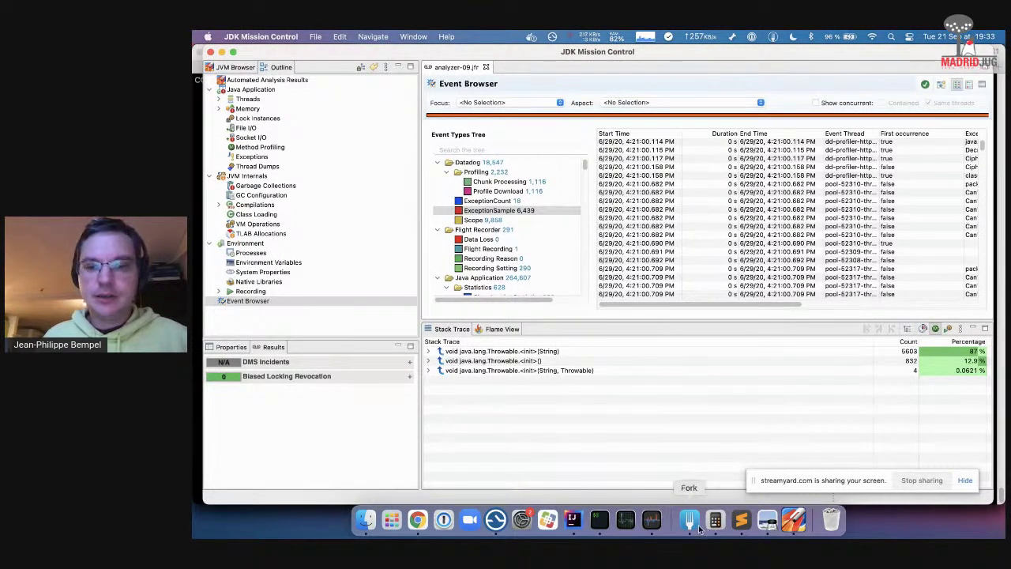
- On the Method Profiling page, show the flame view for Allocations.getAllocatedBytesByMethod and enlarge it to examine the call stack
click(260, 147)
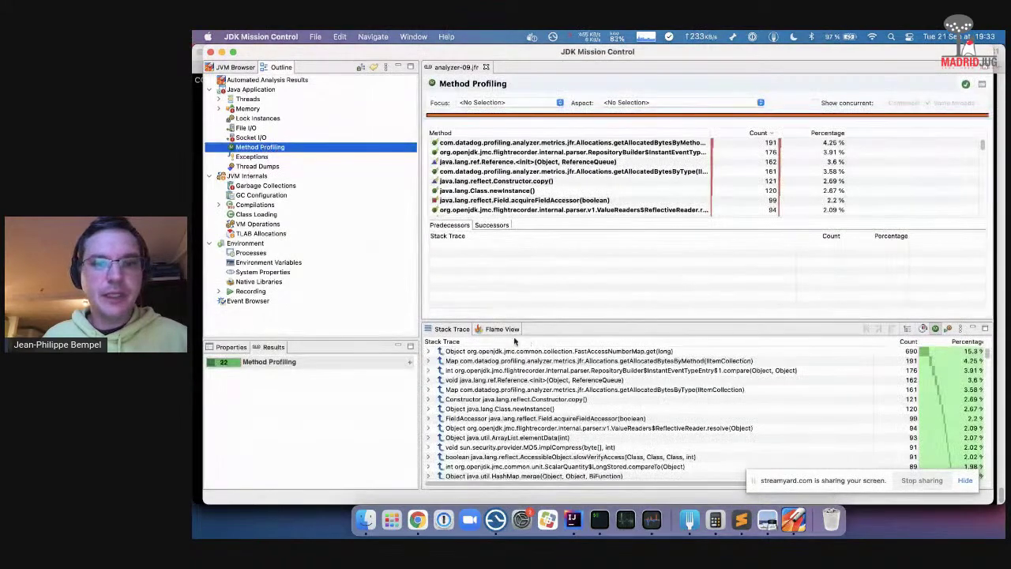
click(500, 330)
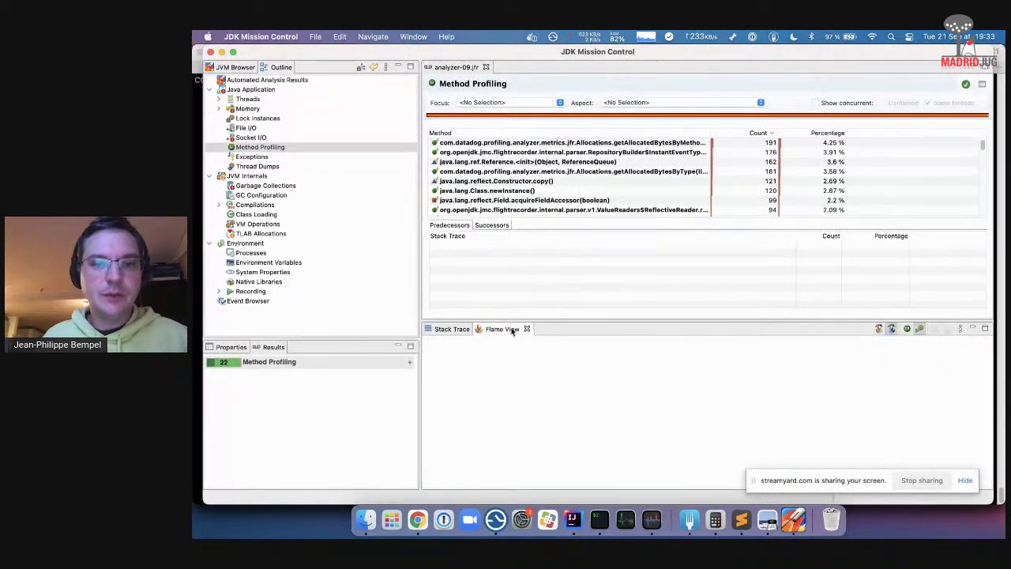
click(527, 145)
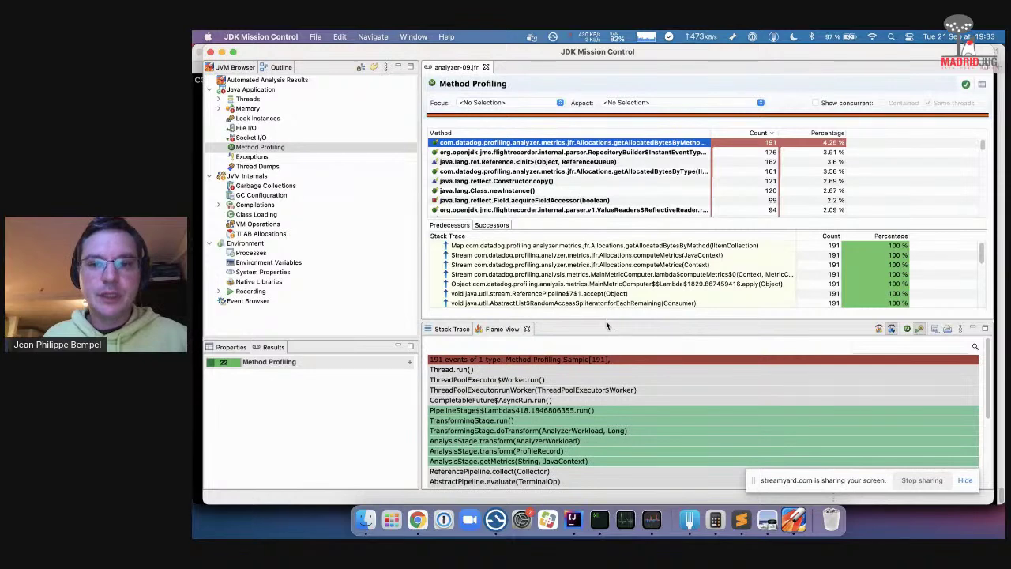
drag(606, 321, 606, 282)
scroll(651, 399, down, 3)
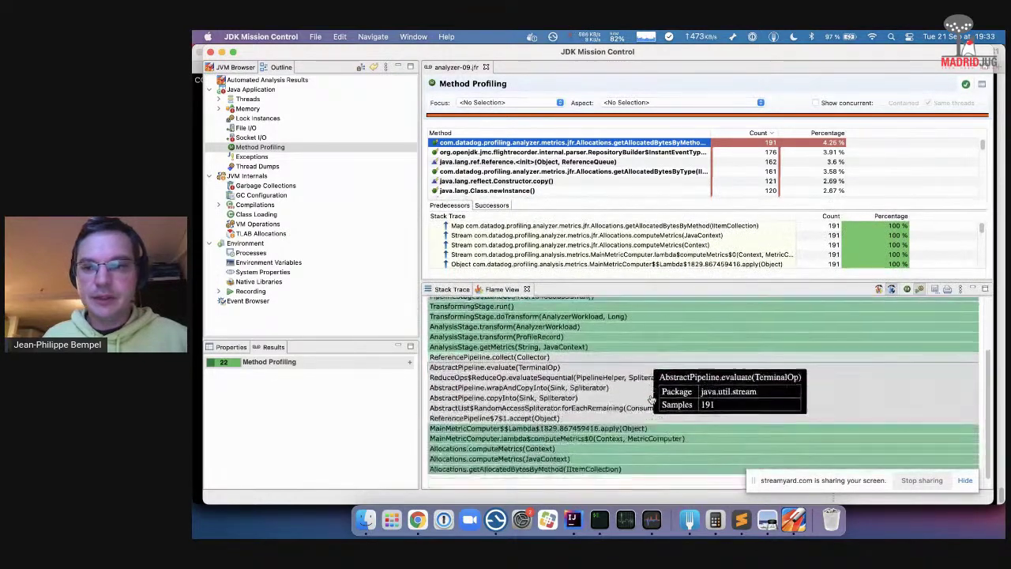
scroll(652, 399, up, 5)
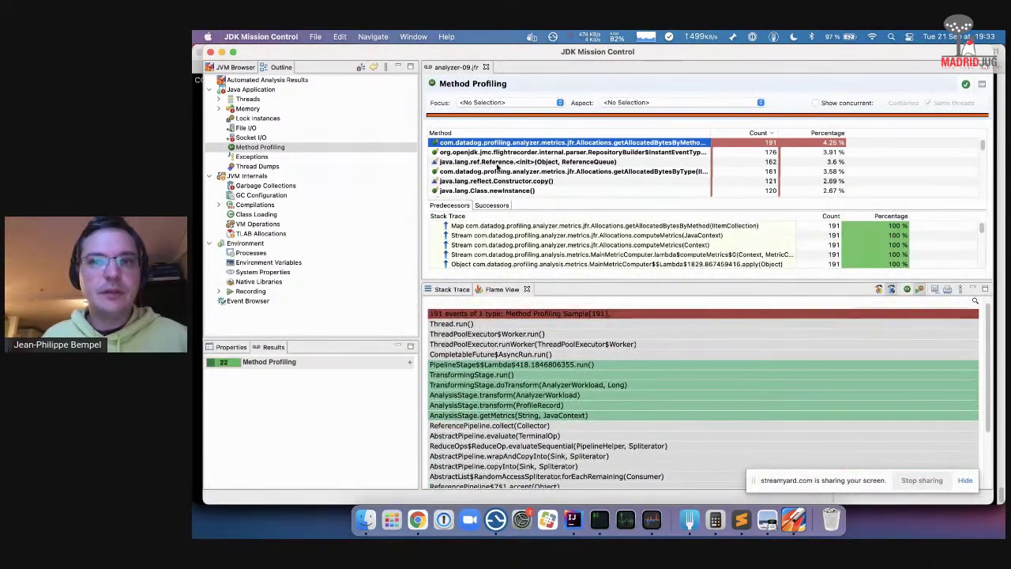
- Select all profiled methods and examine their combined call stacks in the flame view
click(497, 162)
key(super+a)
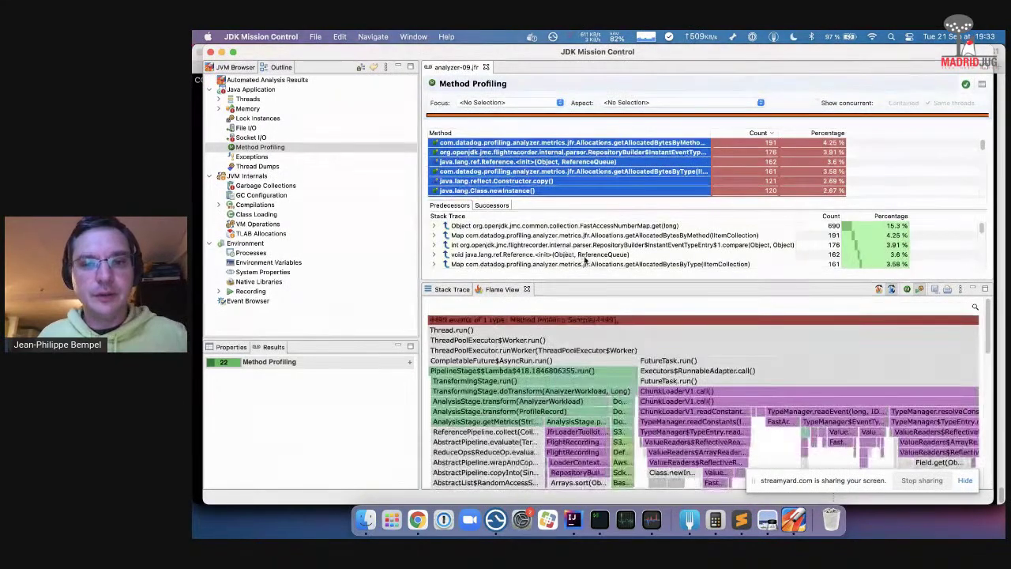
scroll(645, 347, down, 3)
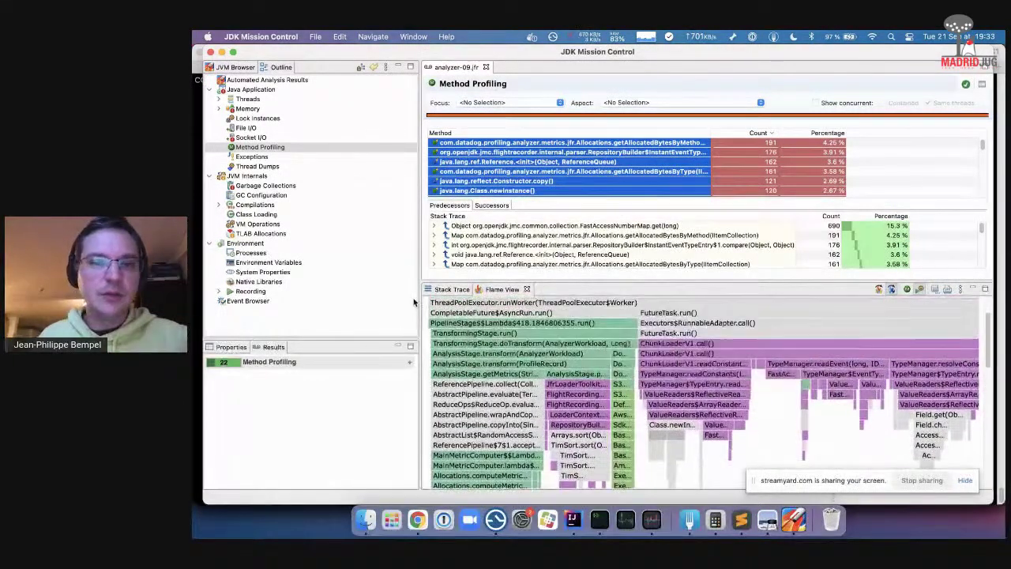
click(450, 289)
click(503, 289)
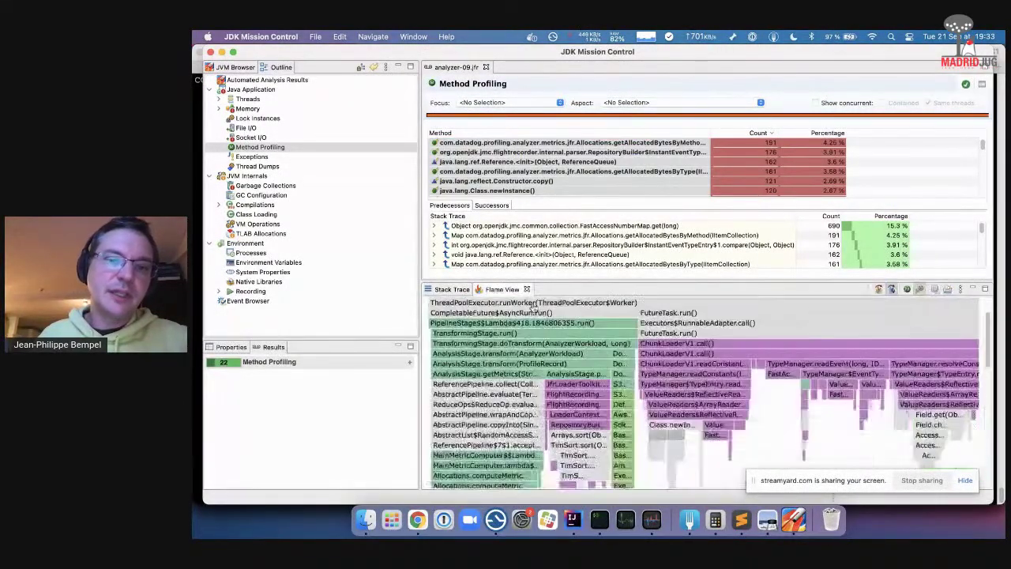
scroll(605, 429, down, 5)
scroll(603, 429, up, 3)
scroll(603, 429, up, 4)
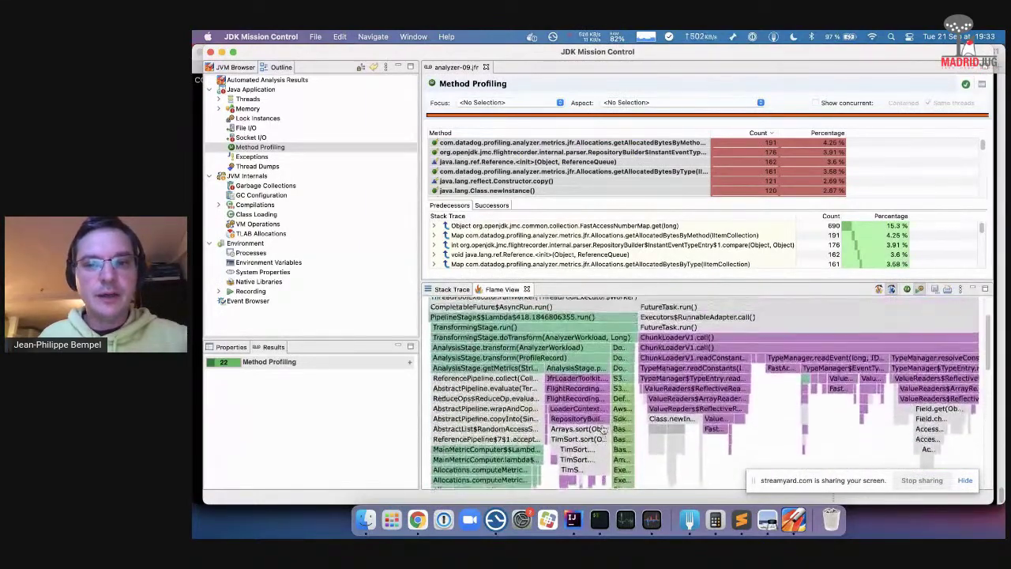
- Enlarge the flame view from JfrLoaderToolkit.loadEvents through Arrays.sort to RepositoryBuilder$InstantEventTypeEntry$1.compare(IItem, IItem) and examine its calls
click(642, 395)
scroll(640, 379, down, 3)
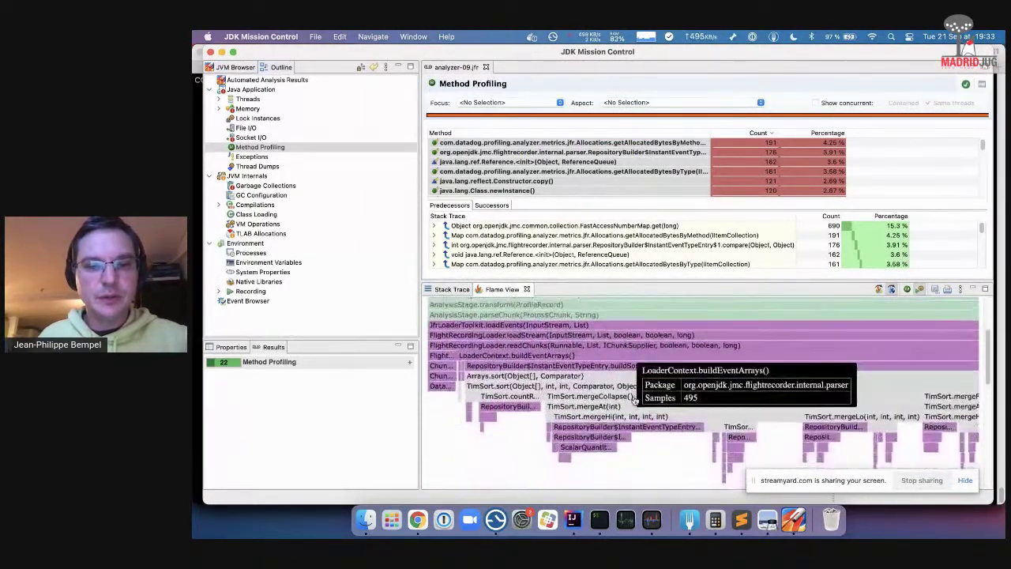
click(475, 372)
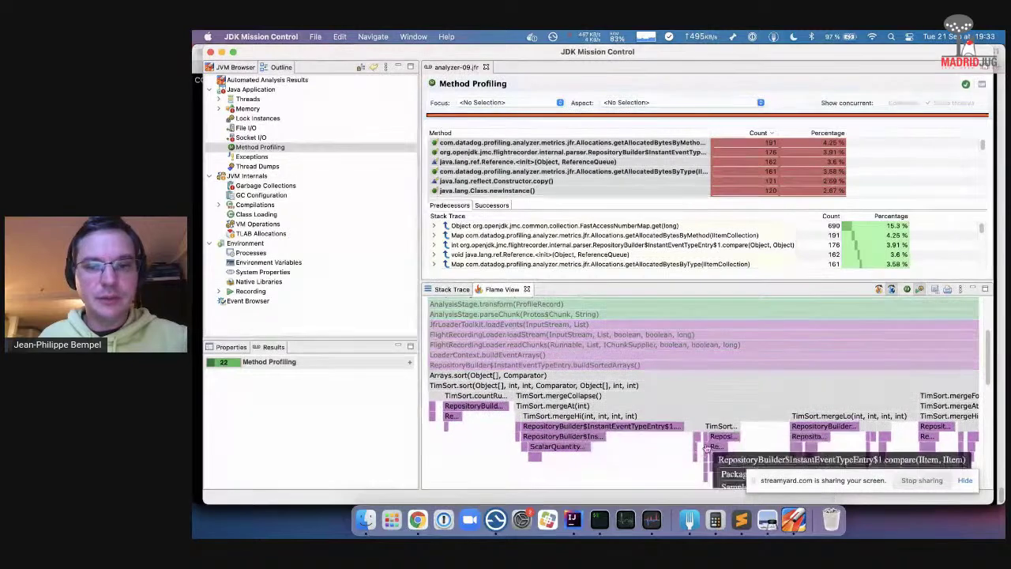
click(628, 427)
scroll(627, 430, down, 2)
scroll(627, 431, down, 1)
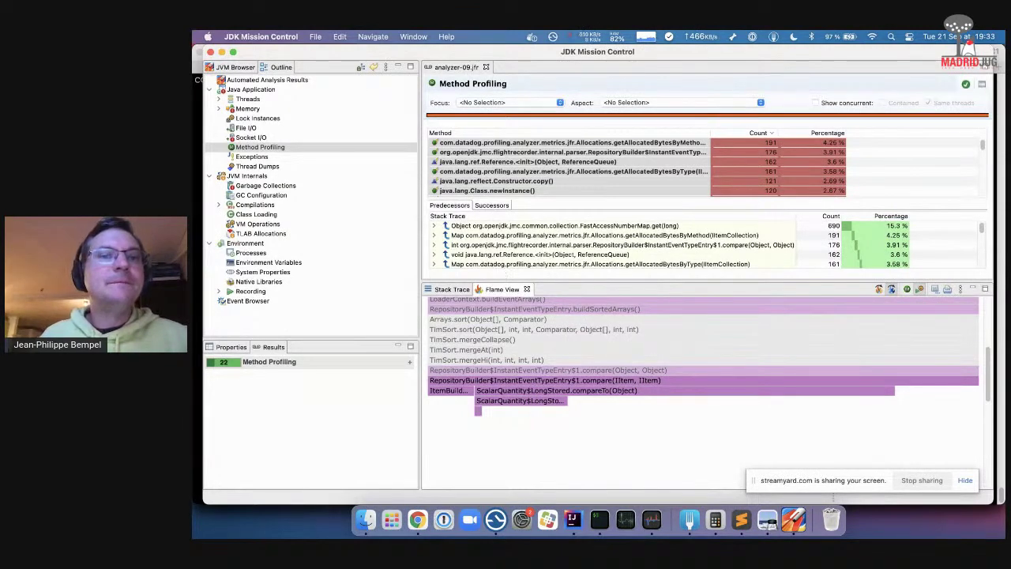
- Switch to the slide presentation in Preview
click(772, 519)
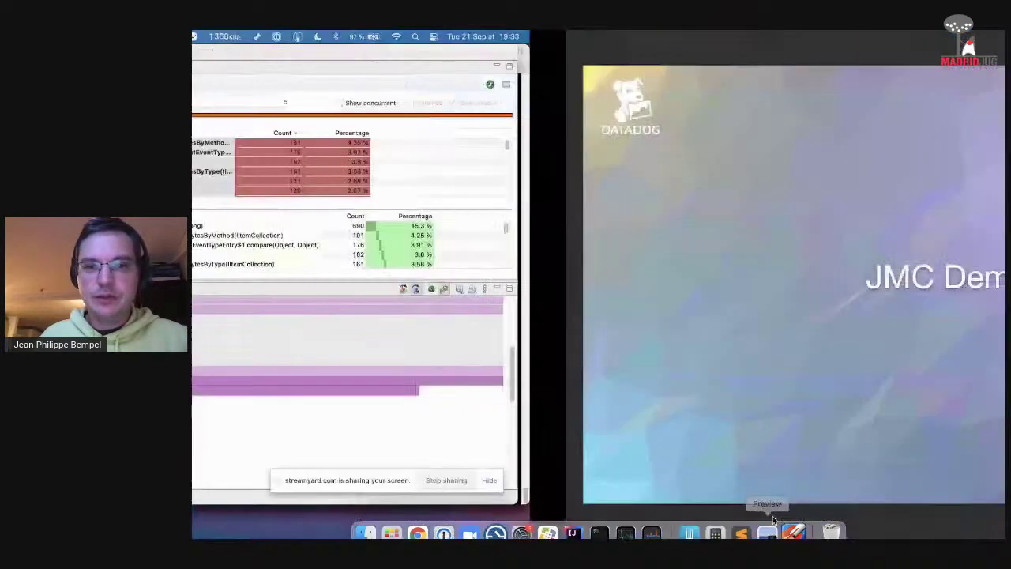